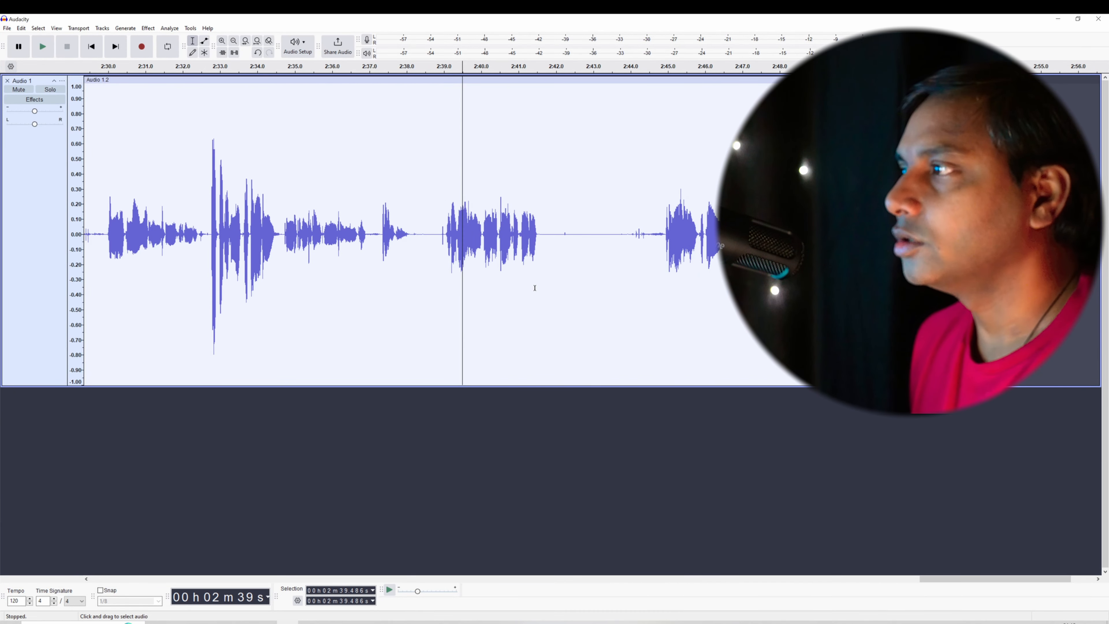
- Select the loud passage from about 2:32.3 to 2:34.9 and switch the track's vertical scale to Logarithmic (dB)
{"action": "left_click_drag", "start_coordinate": [193, 253], "coordinate": [288, 269]}
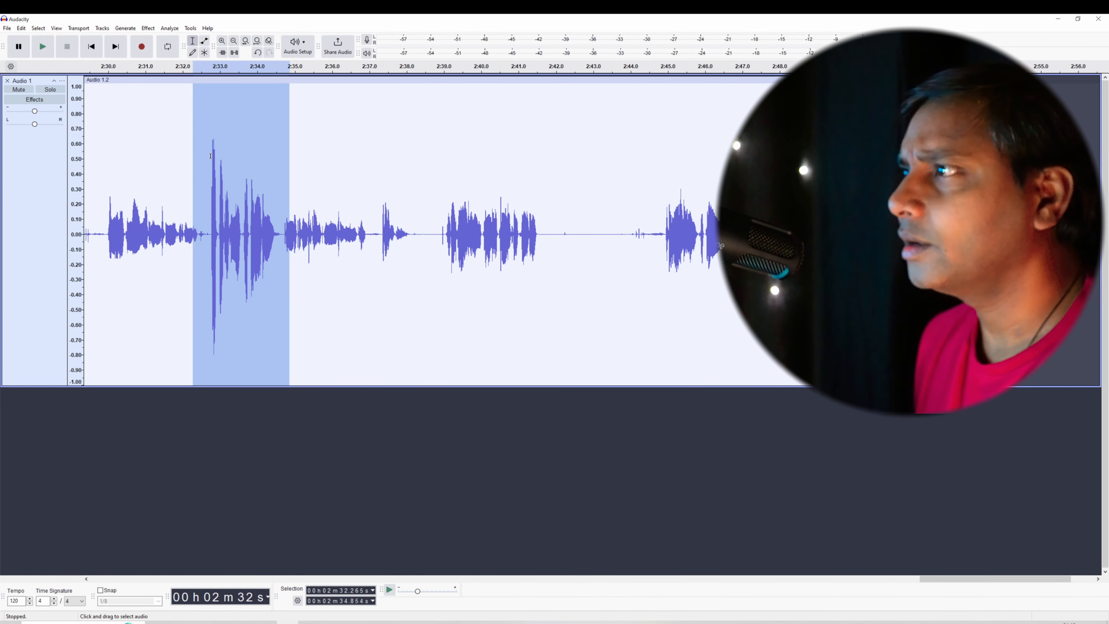
{"action": "right_click", "coordinate": [79, 141]}
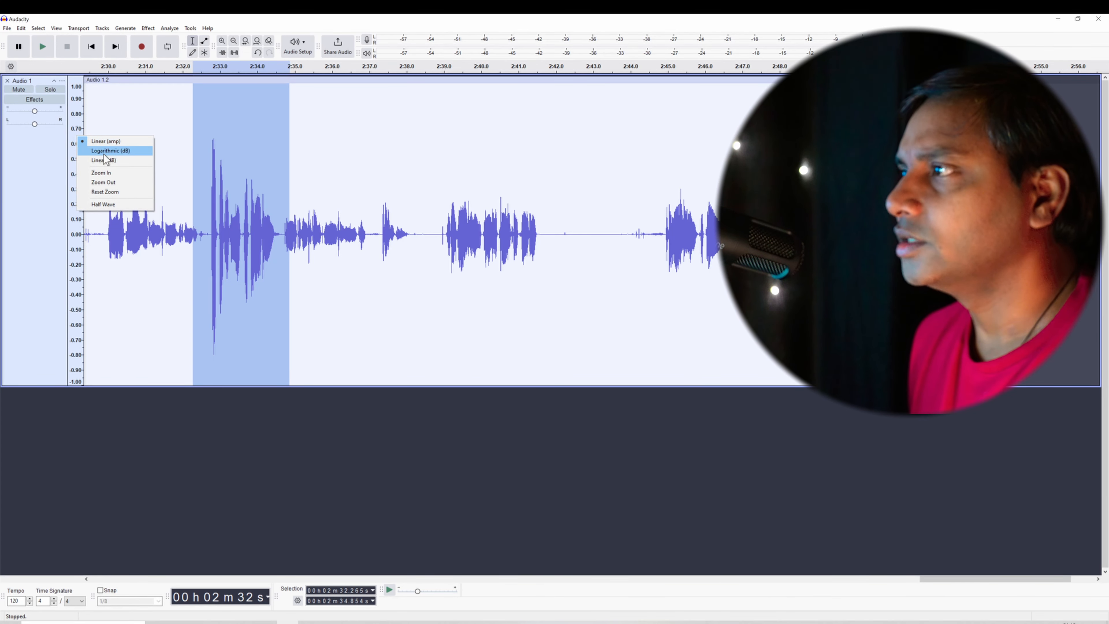
{"action": "left_click", "coordinate": [115, 153]}
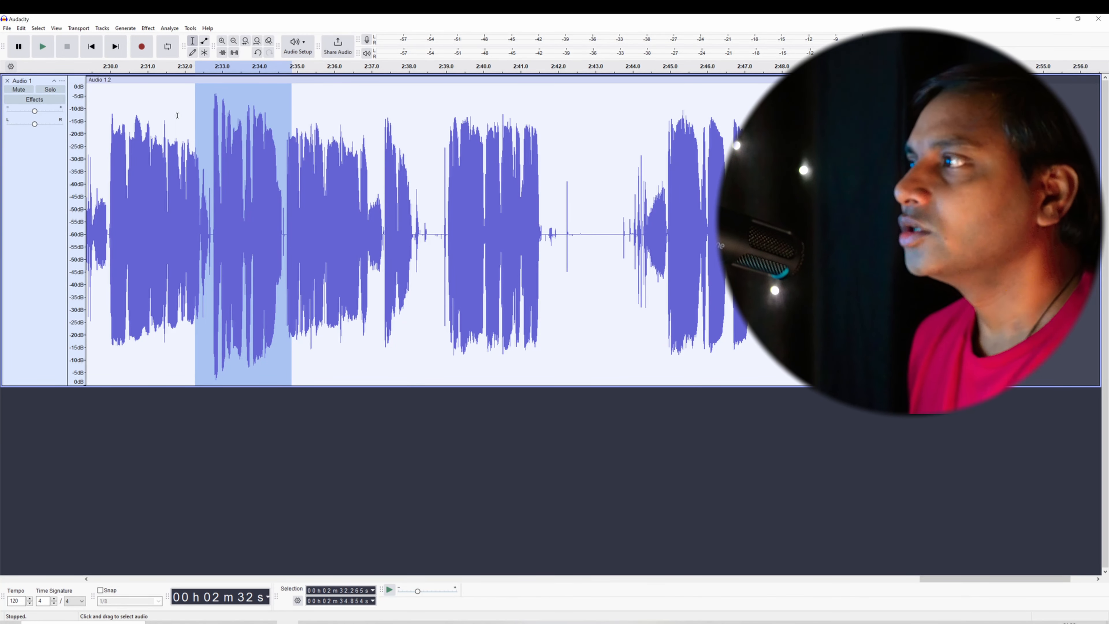
- Clear the time selection and switch the track's vertical scale to Linear (dB)
{"action": "left_click", "coordinate": [261, 132]}
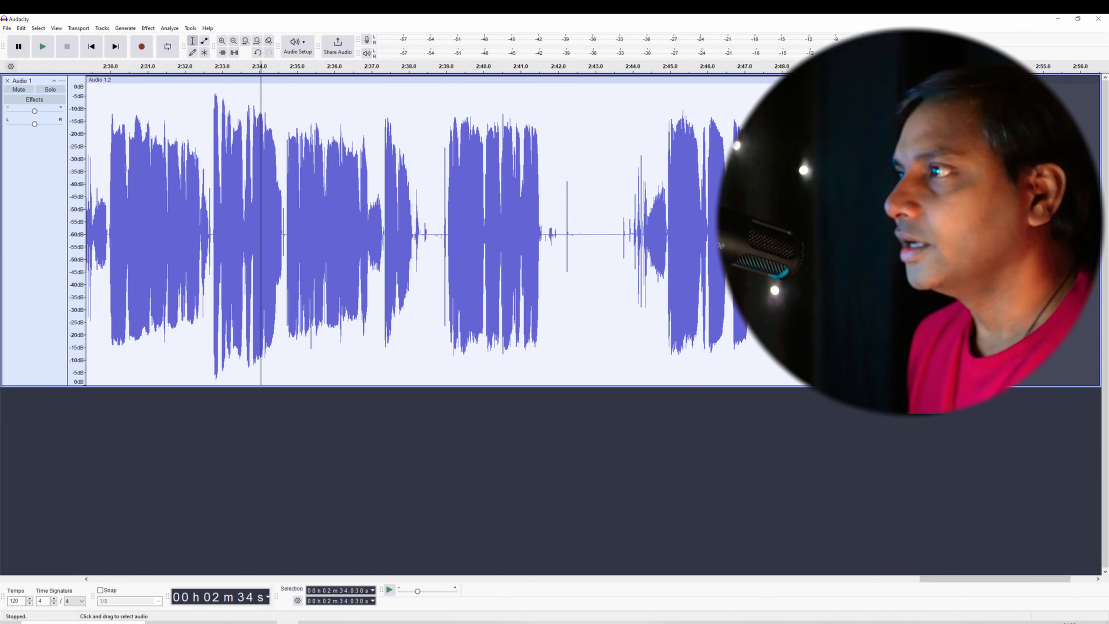
{"action": "right_click", "coordinate": [88, 136]}
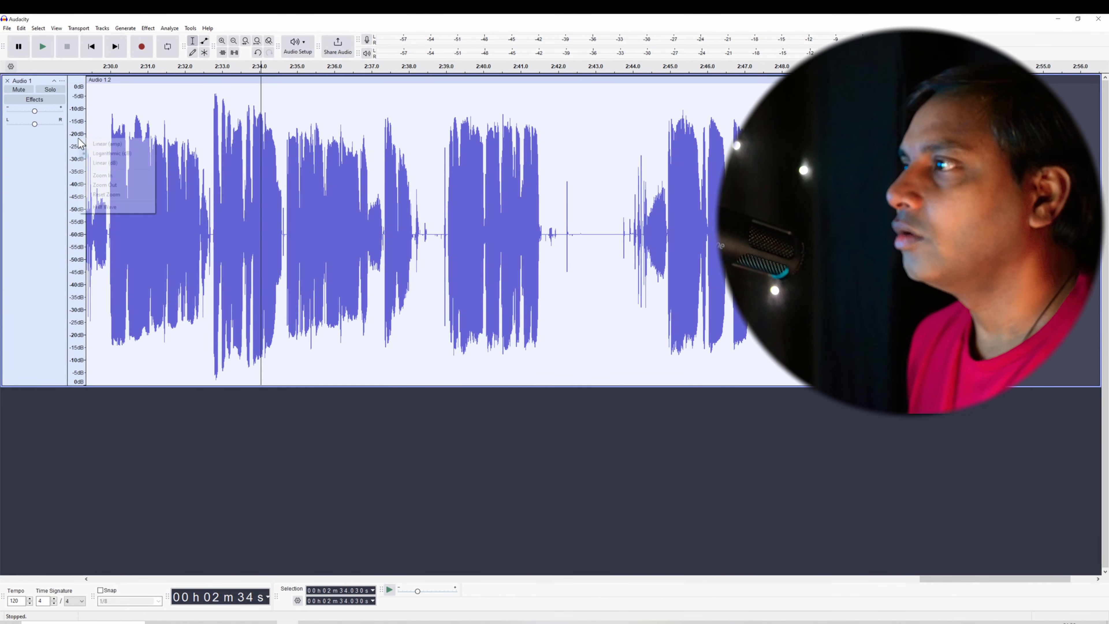
{"action": "left_click", "coordinate": [107, 165]}
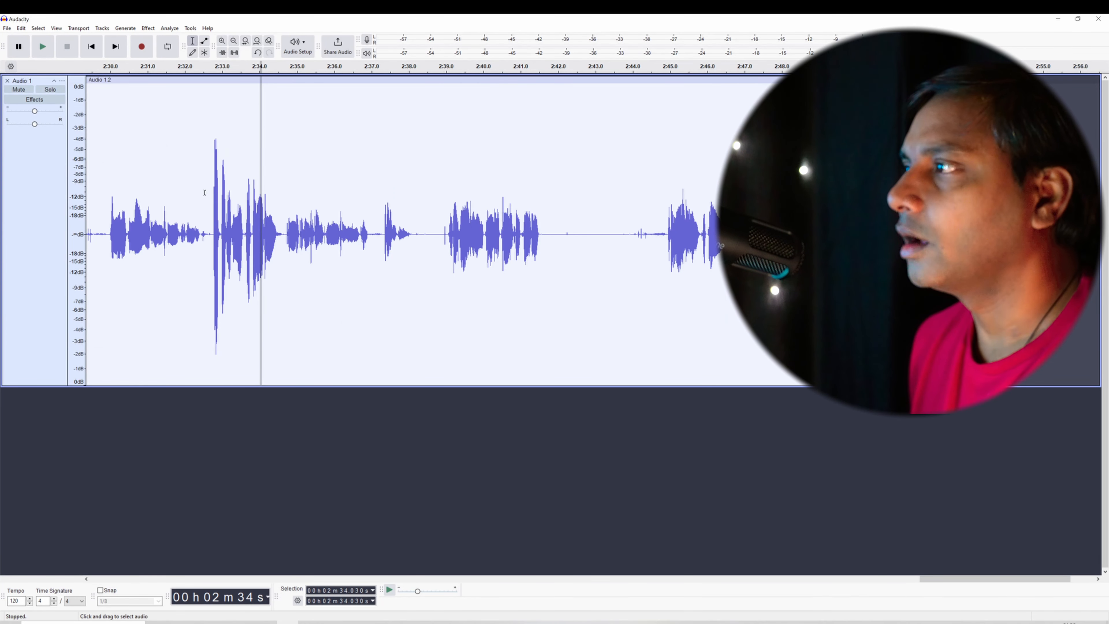
{"action": "left_click_drag", "start_coordinate": [205, 193], "coordinate": [244, 192]}
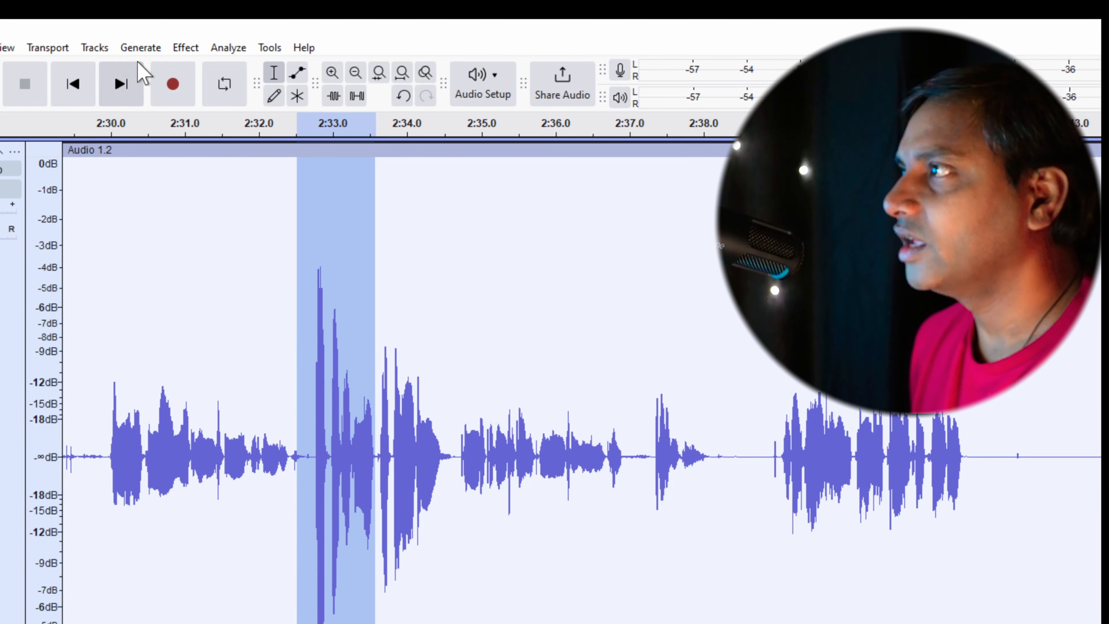
{"action": "left_click", "coordinate": [186, 47]}
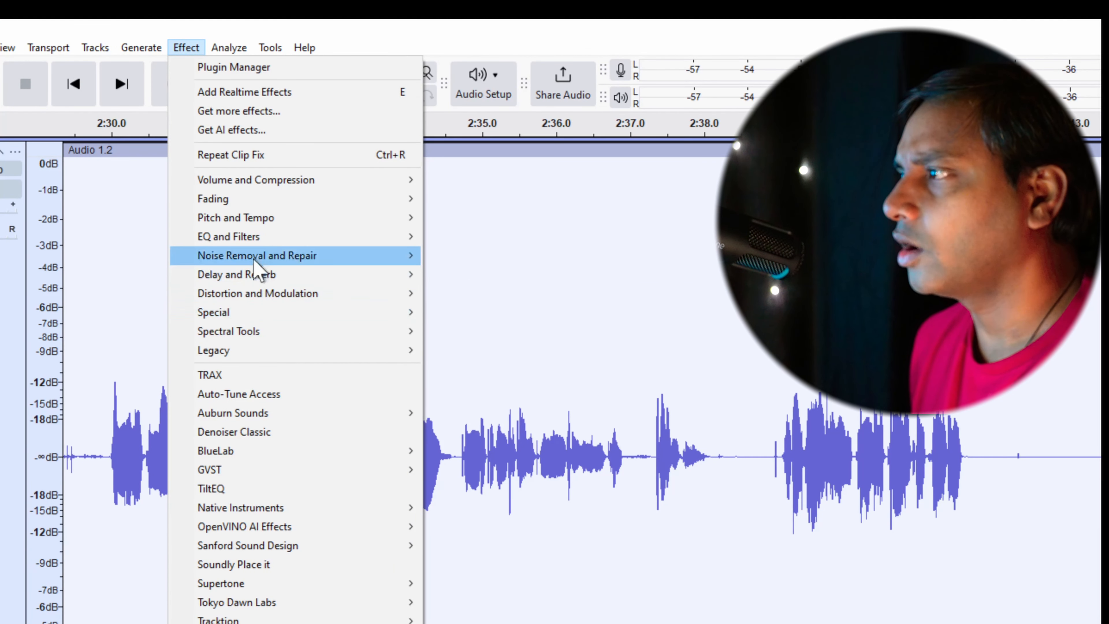
{"action": "mouse_move", "coordinate": [267, 255]}
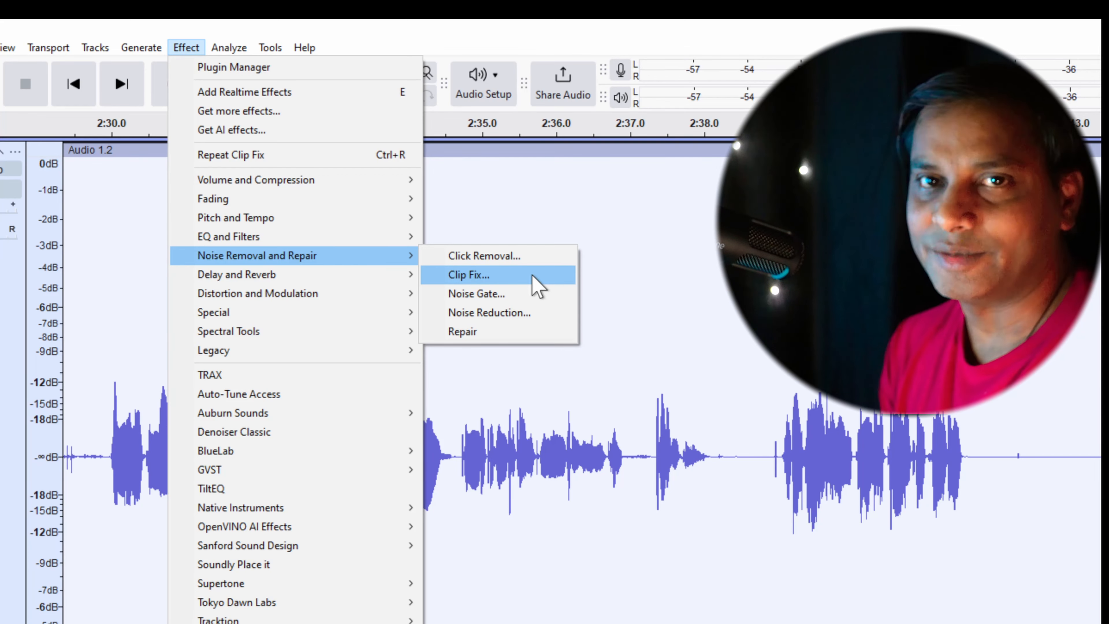
{"action": "left_click", "coordinate": [535, 284]}
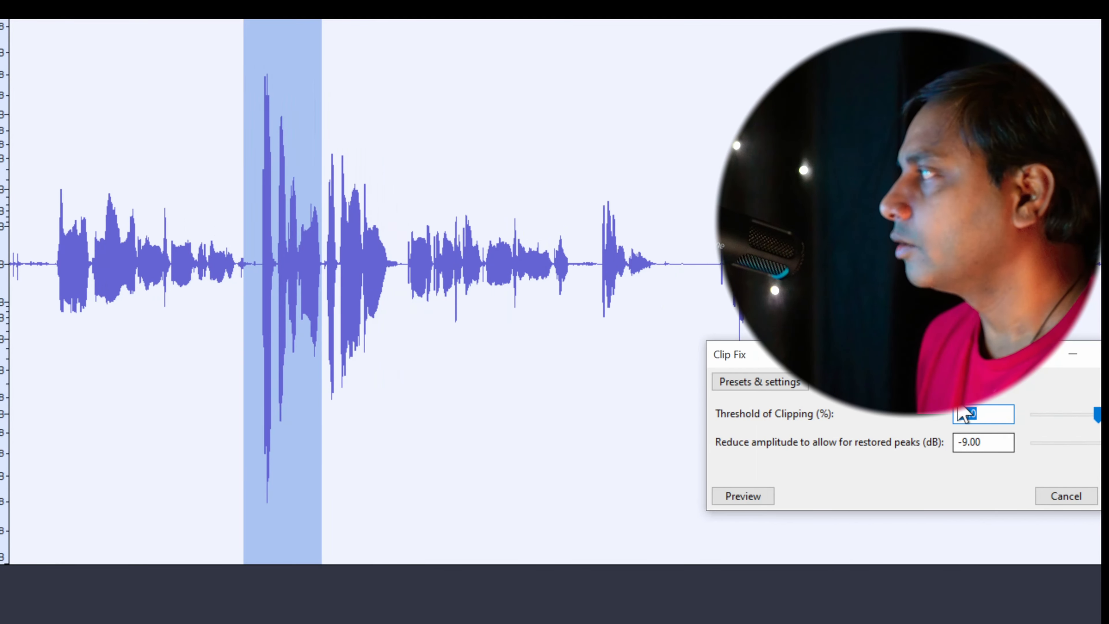
{"action": "left_click_drag", "start_coordinate": [1006, 354], "coordinate": [341, 306]}
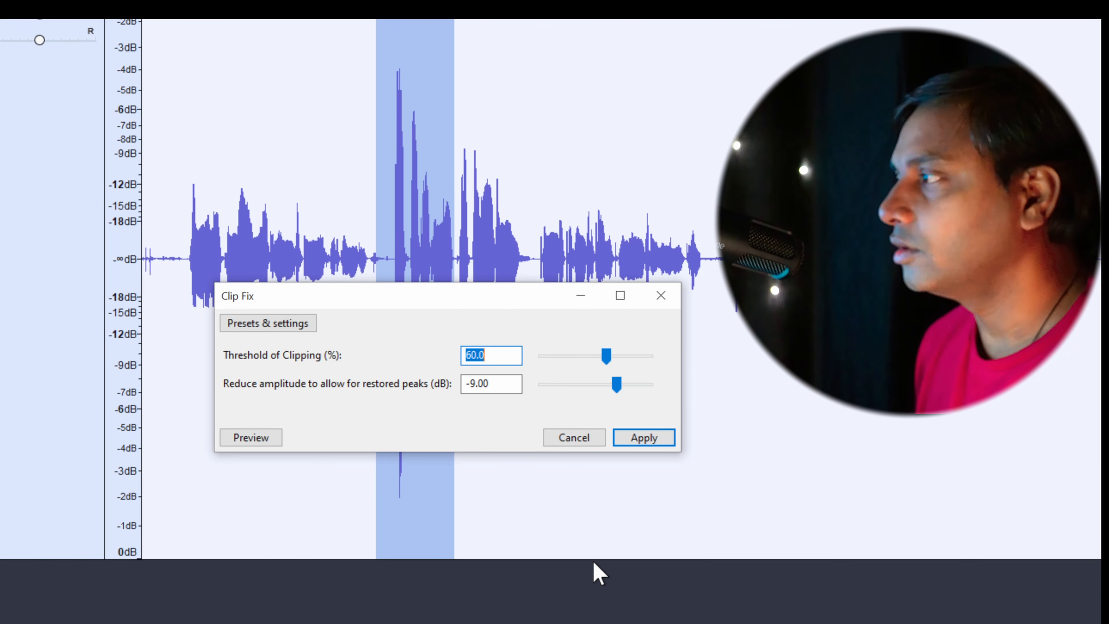
{"action": "left_click", "coordinate": [661, 299]}
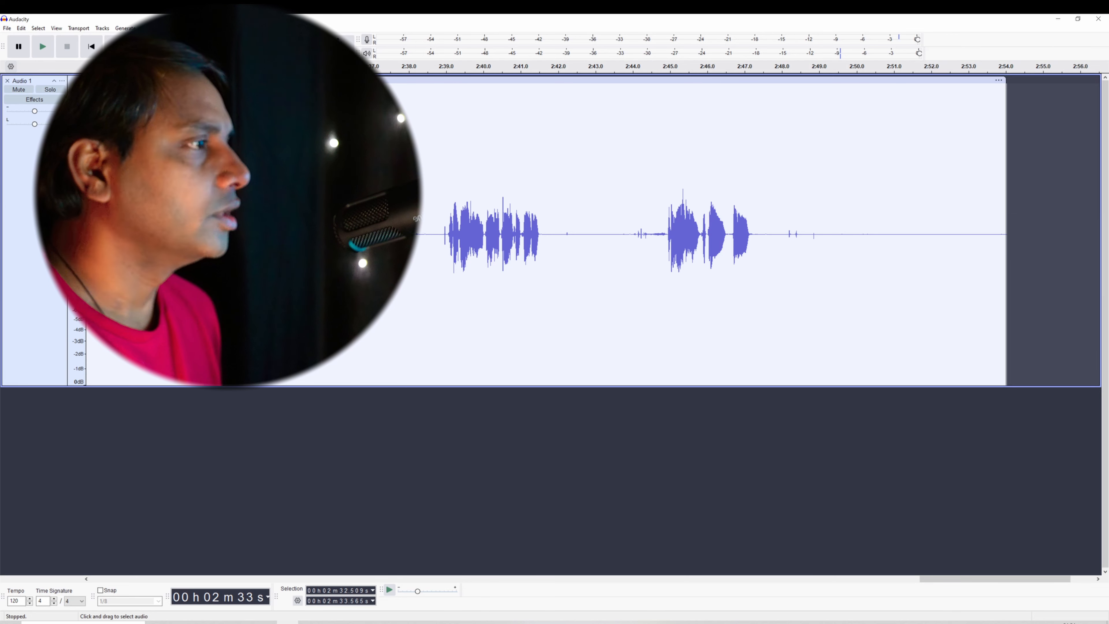
- Play the recording twice from about 2:31.7 through the loud peaks to hear how they sound
{"action": "key", "text": "space"}
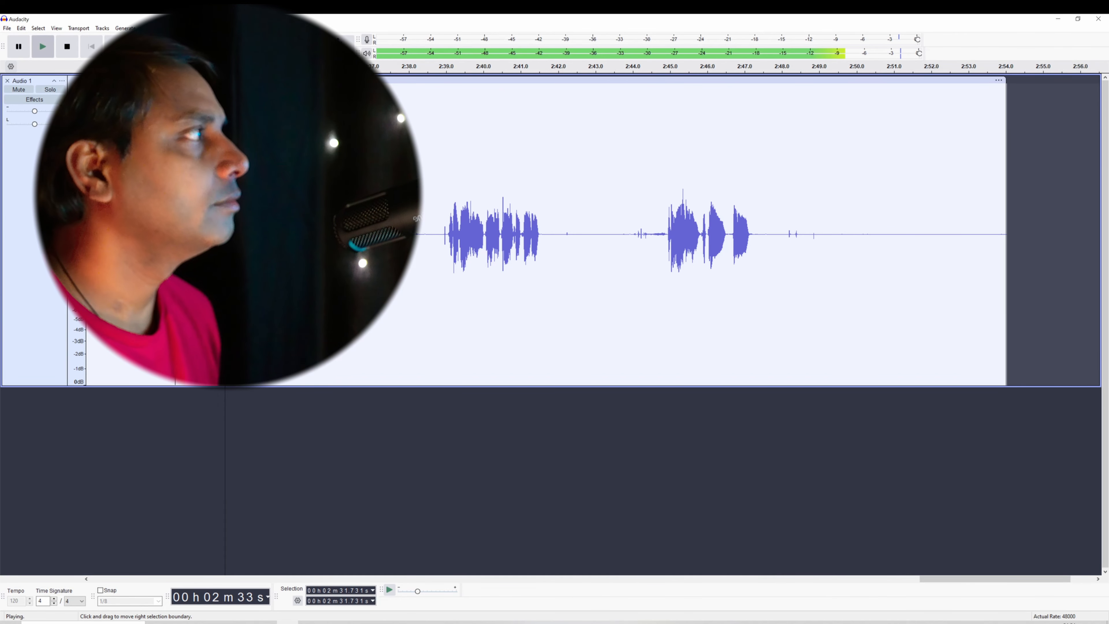
{"action": "key", "text": "space"}
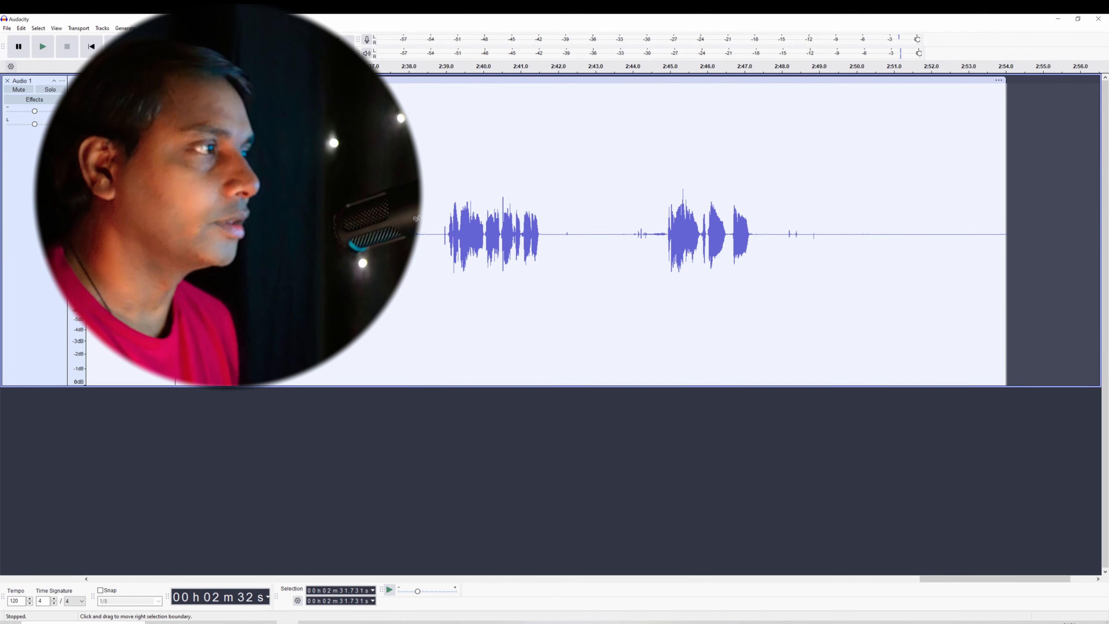
{"action": "key", "text": "space"}
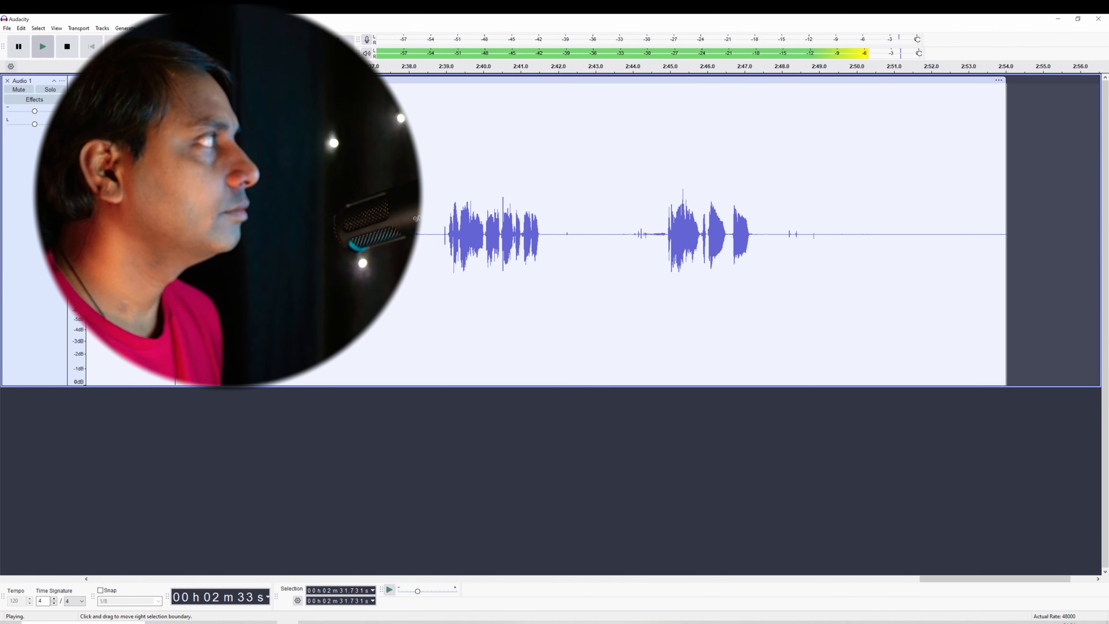
{"action": "key", "text": "space"}
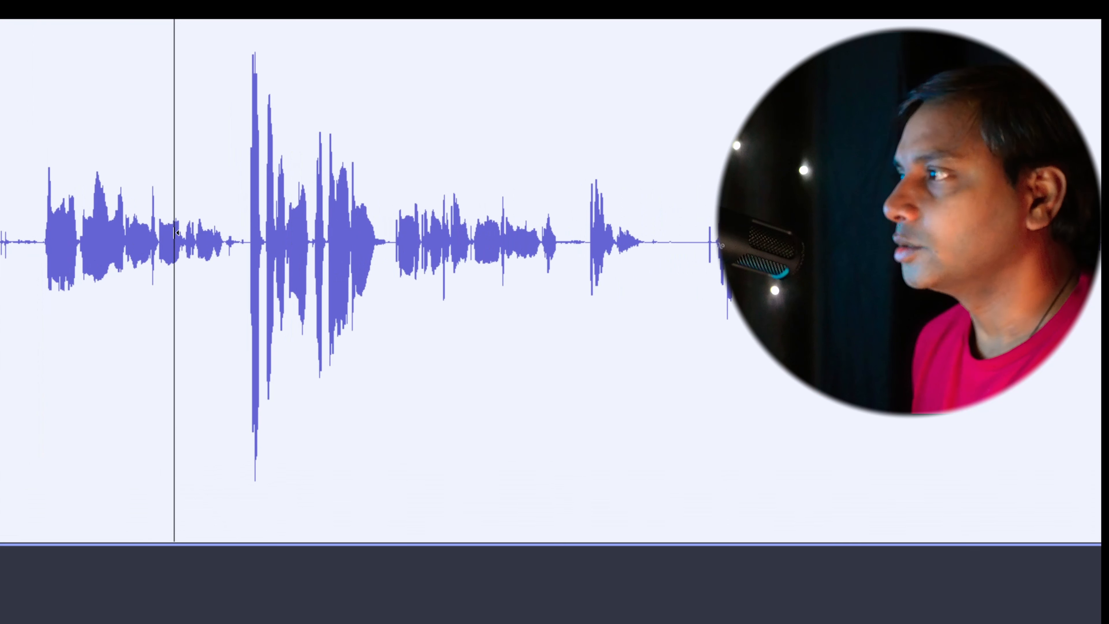
- Select the loudest peaks from about 2:32.7 to 2:33.2 and open the Clip Fix effect for them
{"action": "left_click", "coordinate": [281, 250]}
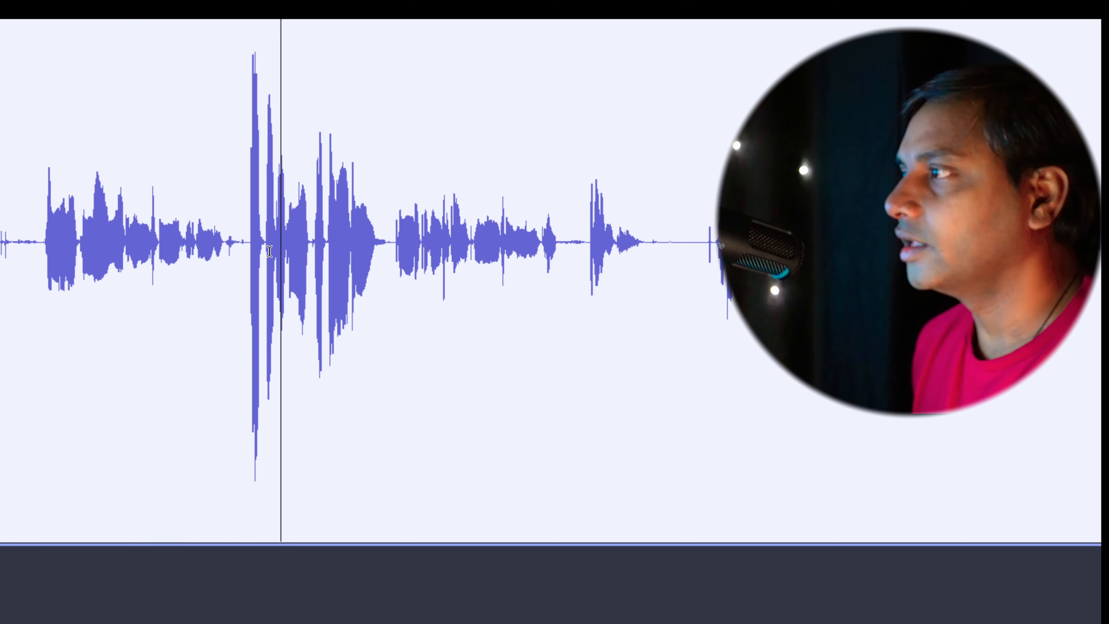
{"action": "mouse_move", "coordinate": [241, 247]}
{"action": "left_mouse_down"}
{"action": "mouse_move", "coordinate": [317, 255]}
{"action": "mouse_move", "coordinate": [245, 254]}
{"action": "left_mouse_up"}
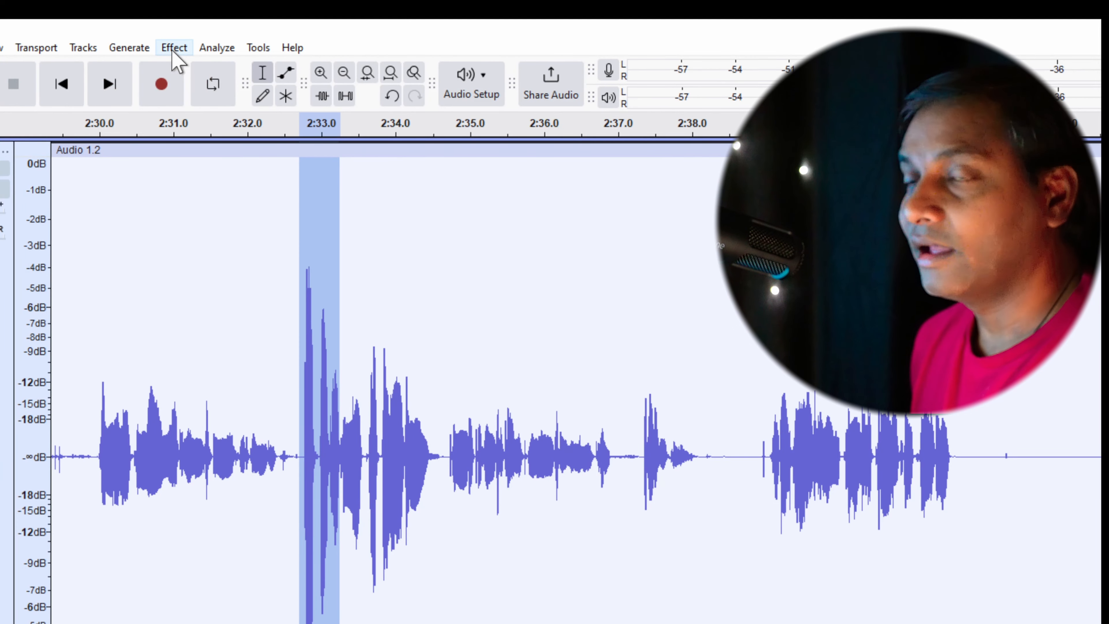
{"action": "left_click", "coordinate": [174, 48]}
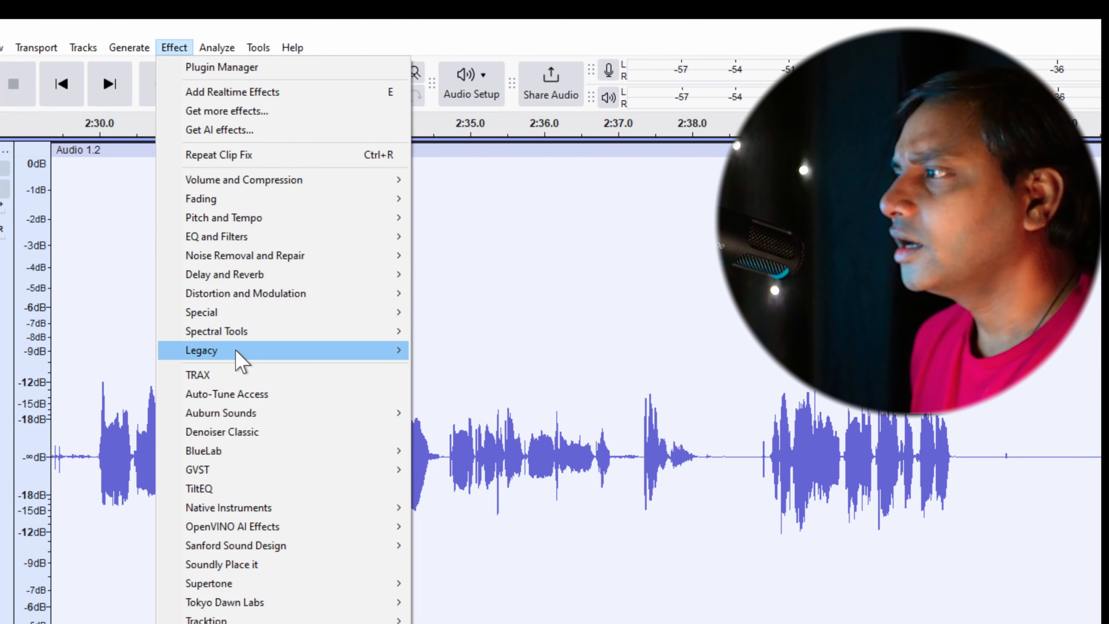
{"action": "mouse_move", "coordinate": [247, 351]}
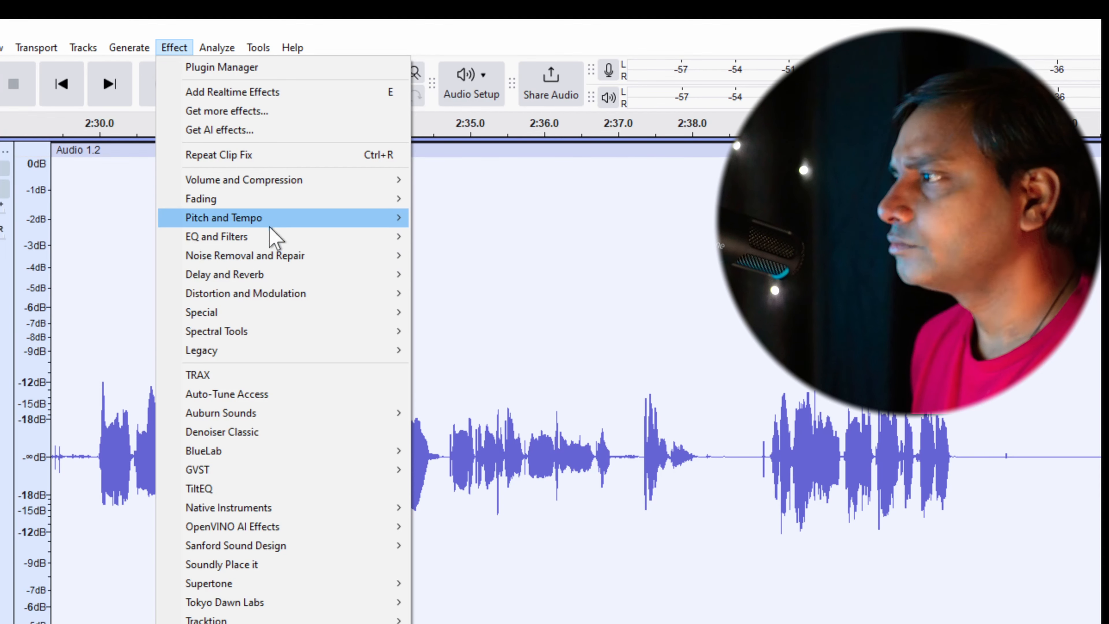
{"action": "mouse_move", "coordinate": [293, 257]}
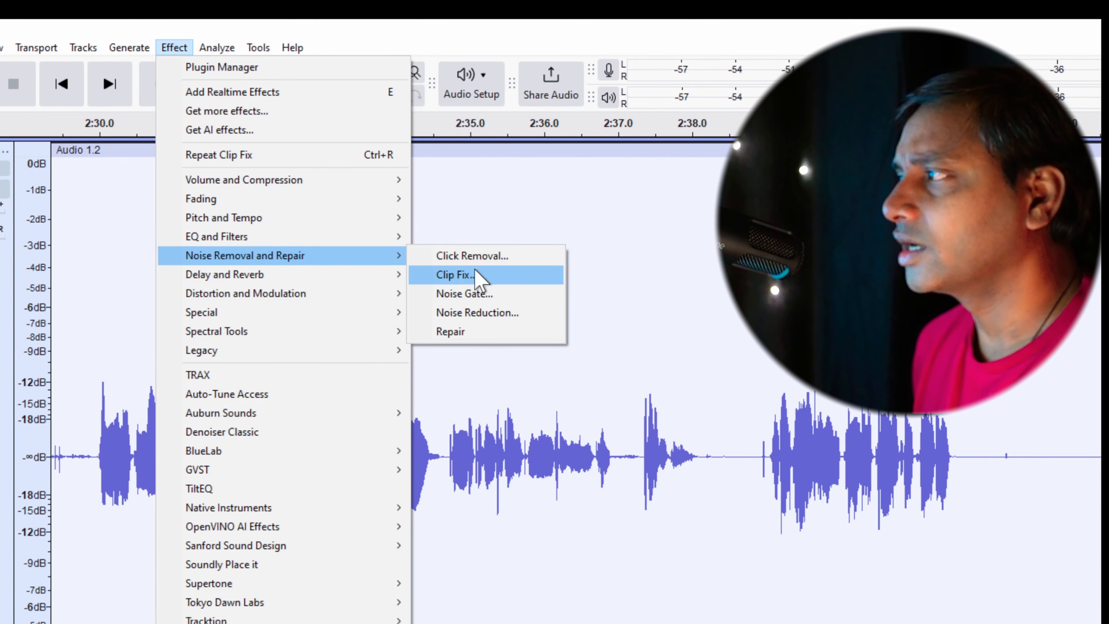
{"action": "left_click", "coordinate": [498, 276]}
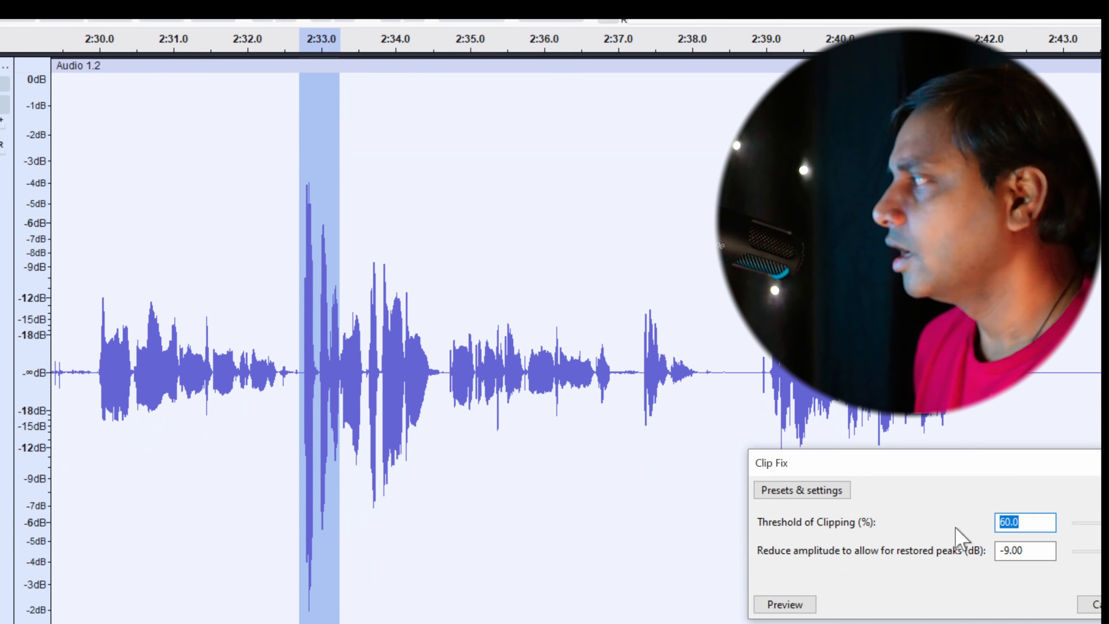
- Set the Clip Fix amplitude reduction for restored peaks to -8 dB and apply the effect to the selection
{"action": "left_click_drag", "start_coordinate": [947, 470], "coordinate": [315, 141]}
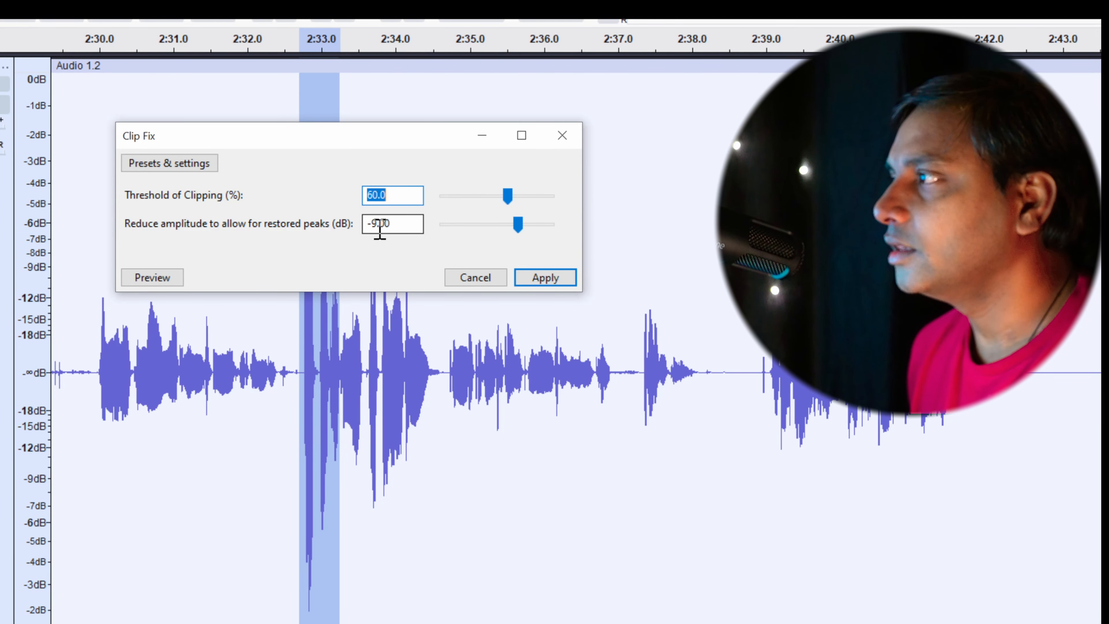
{"action": "left_click_drag", "start_coordinate": [392, 228], "coordinate": [376, 226]}
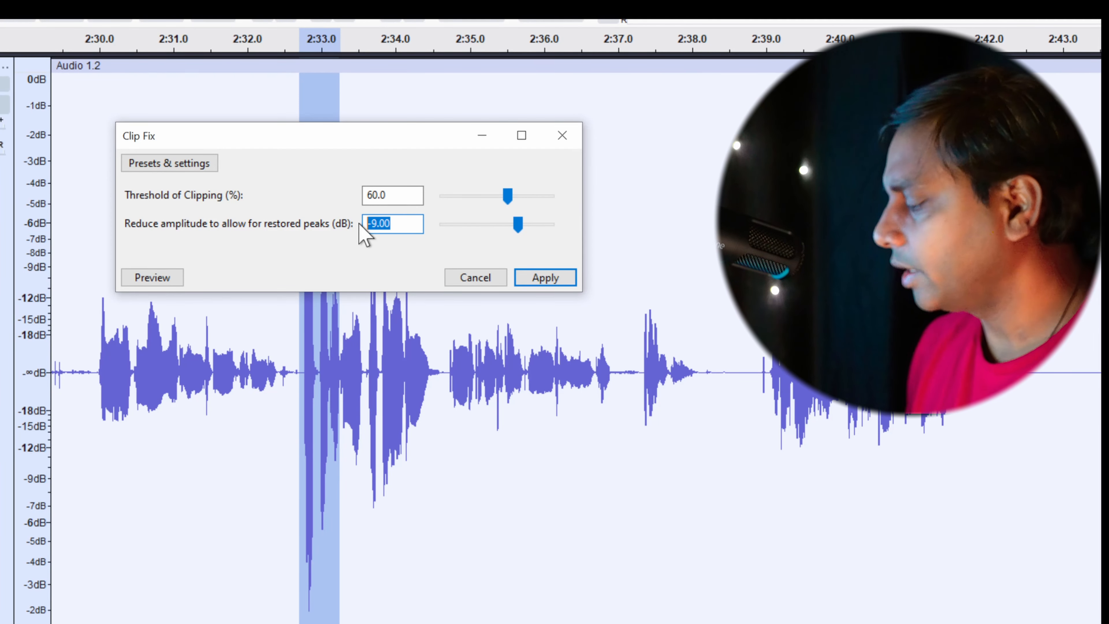
{"action": "type", "text": "-8"}
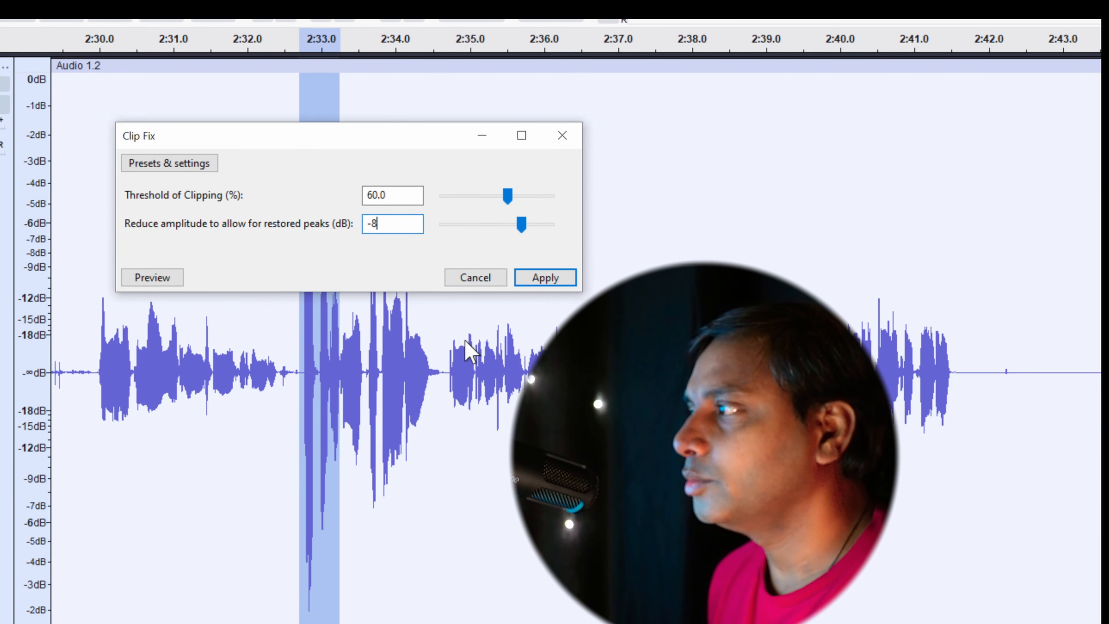
{"action": "left_click_drag", "start_coordinate": [305, 133], "coordinate": [719, 166]}
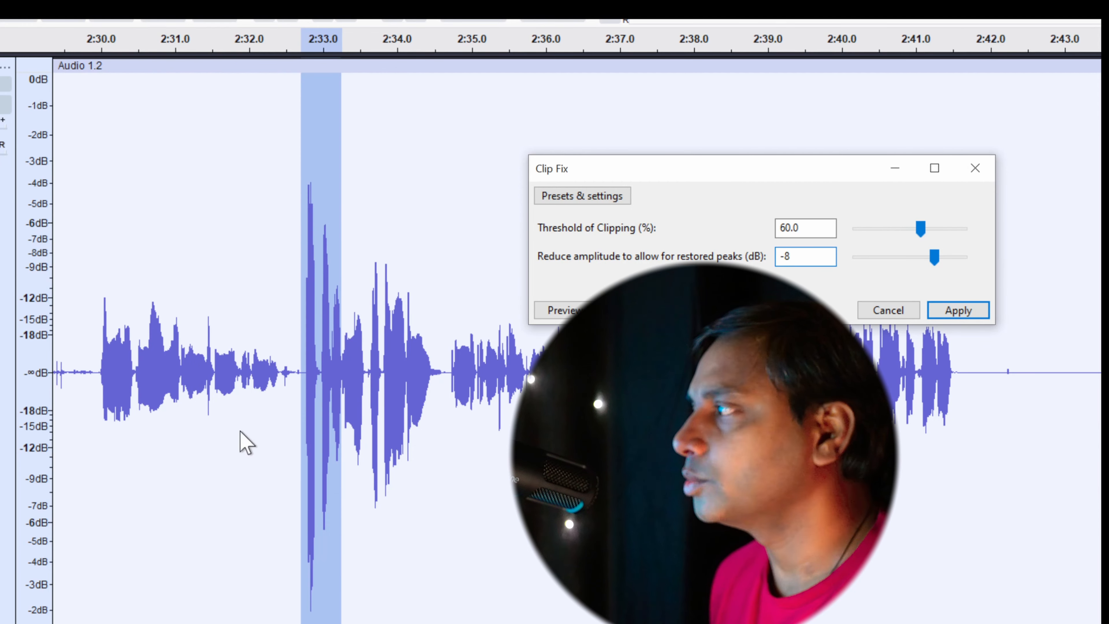
{"action": "left_click", "coordinate": [943, 315]}
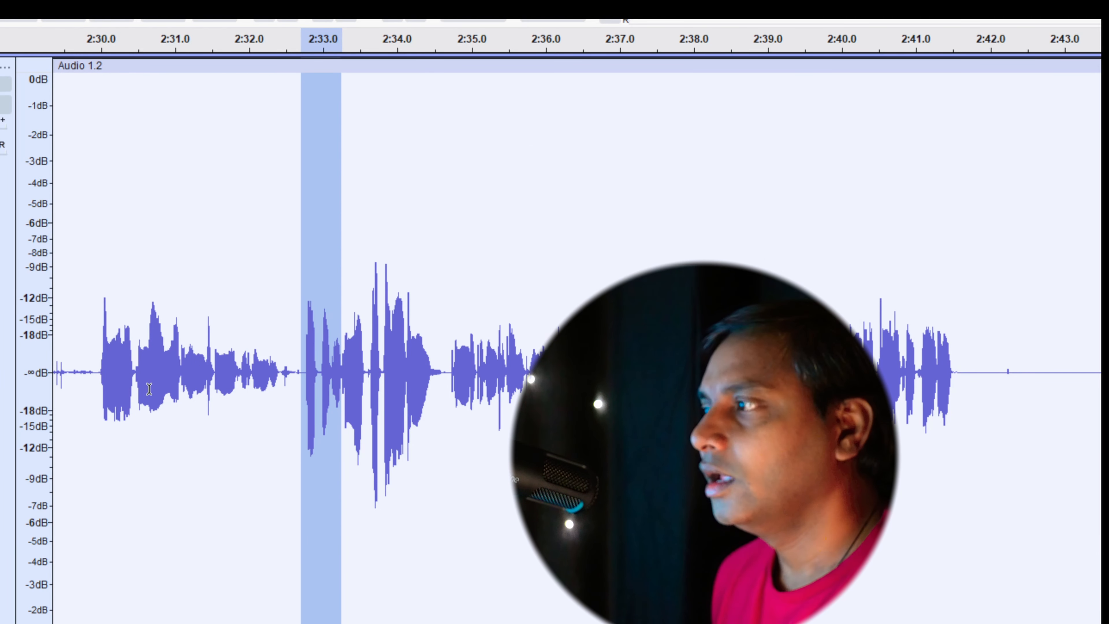
- Play the track from about 2:31.8 through the repaired peaks to check how they sound
{"action": "left_click", "coordinate": [309, 367]}
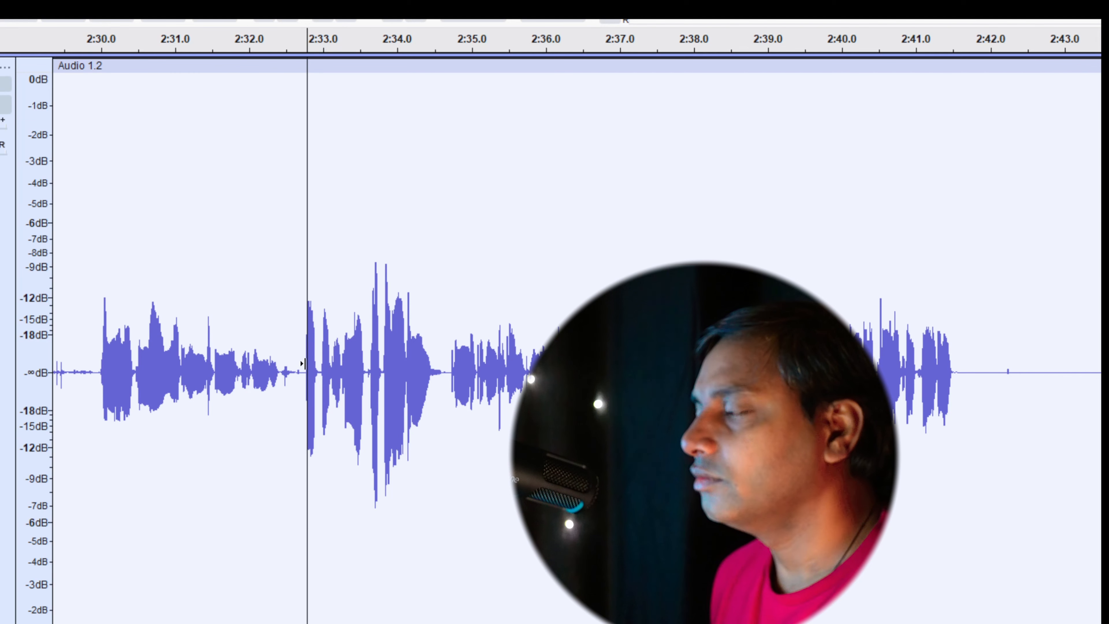
{"action": "left_click_drag", "start_coordinate": [322, 365], "coordinate": [347, 366]}
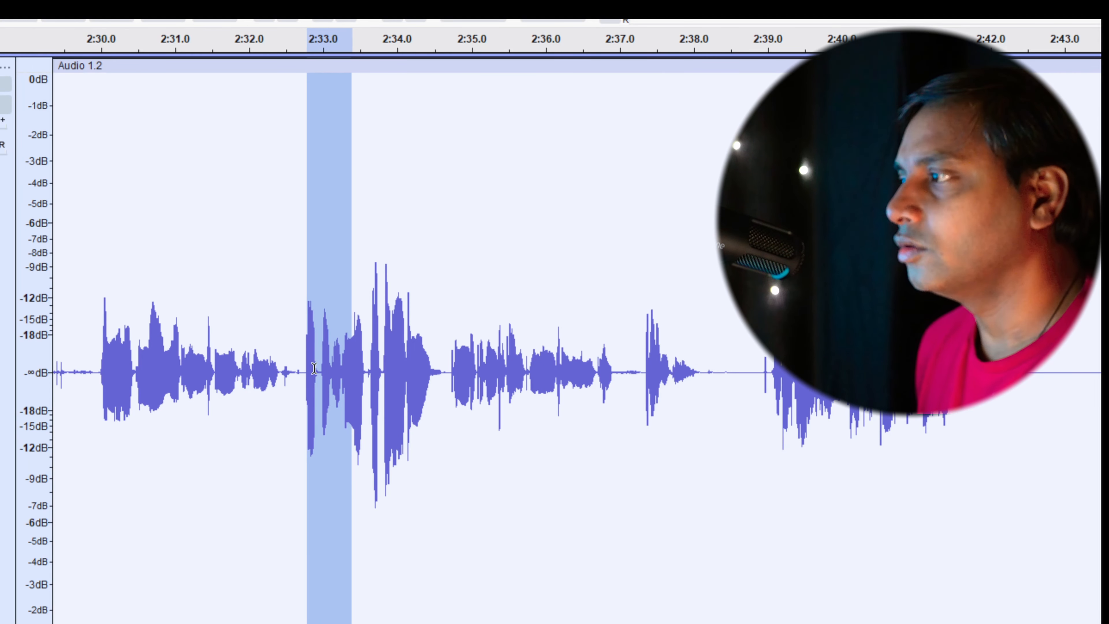
{"action": "left_click", "coordinate": [313, 369]}
{"action": "left_click", "coordinate": [233, 376]}
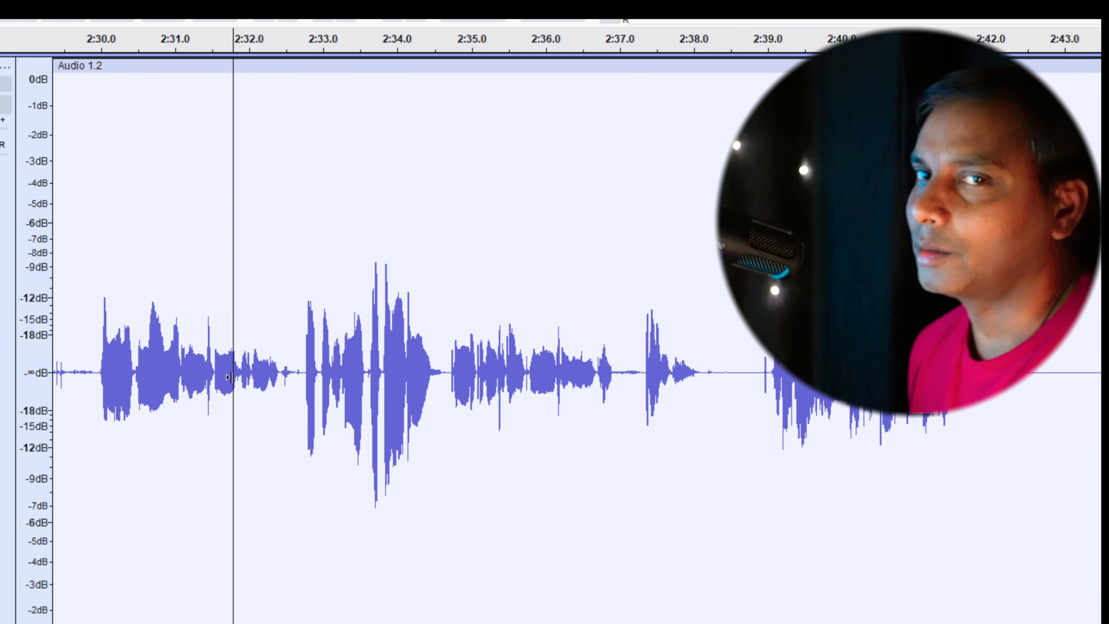
{"action": "key", "text": "space"}
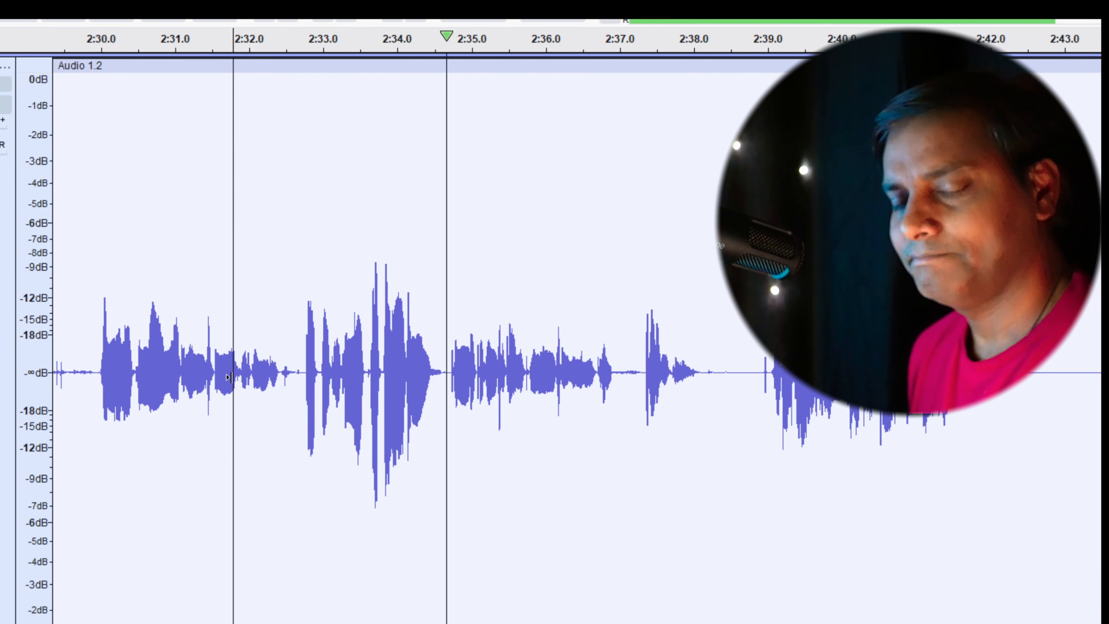
{"action": "key", "text": "space"}
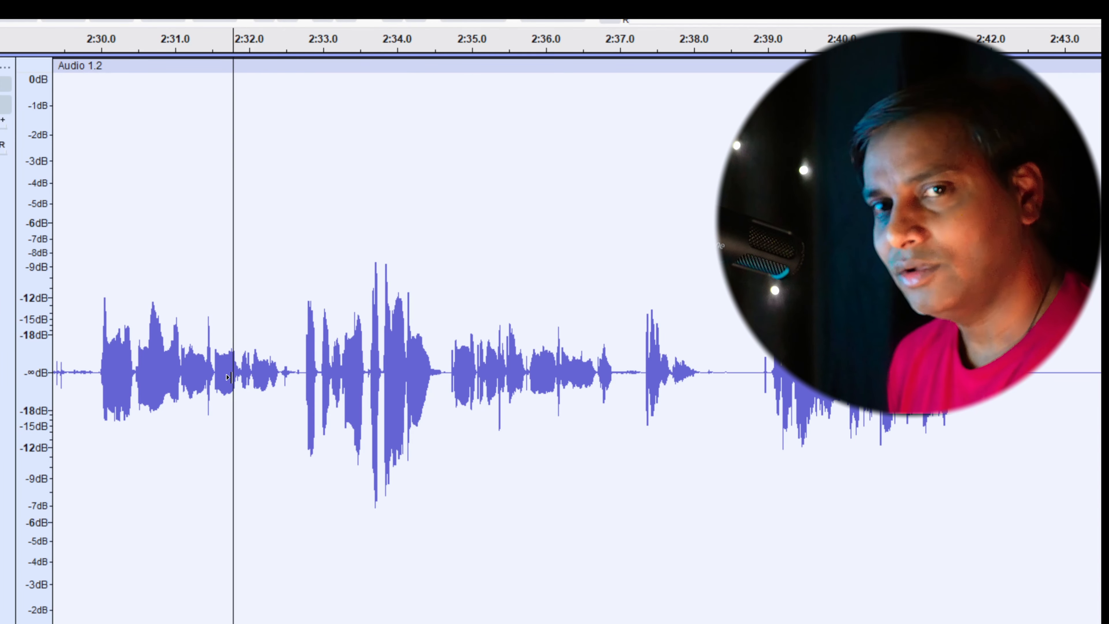